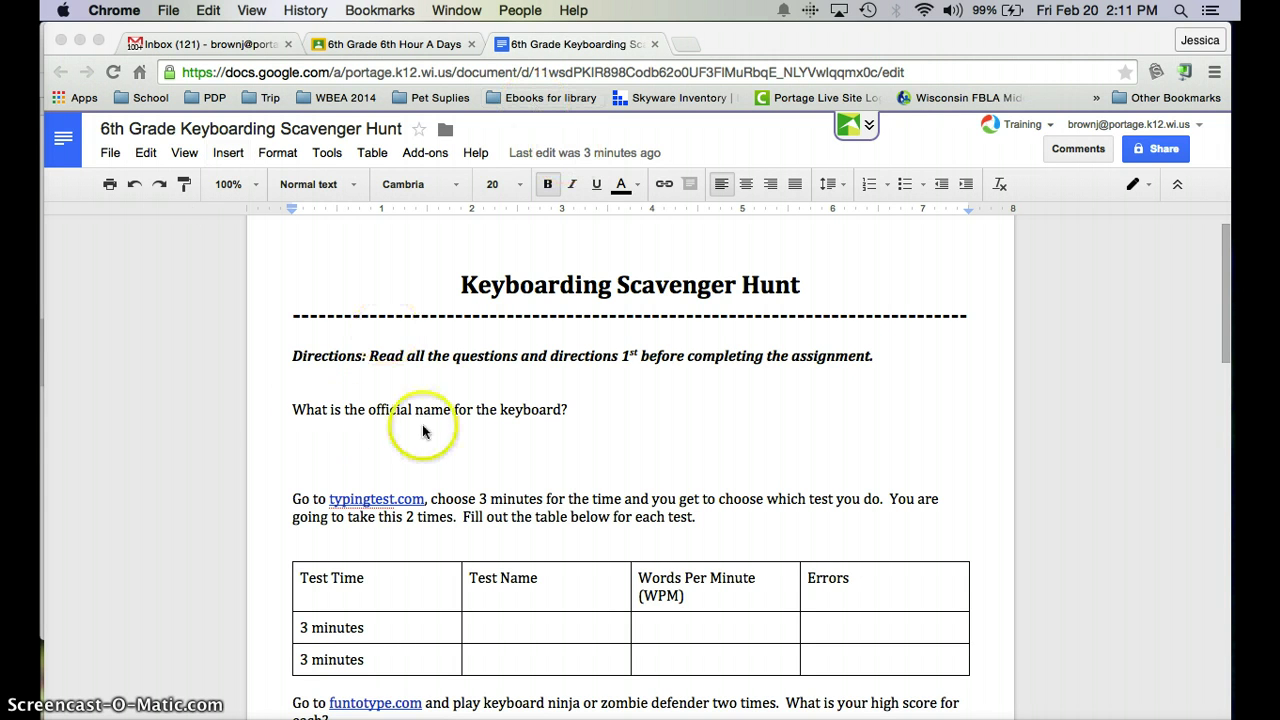
scroll(429, 430, "down", 2)
scroll(429, 432, "down", 1)
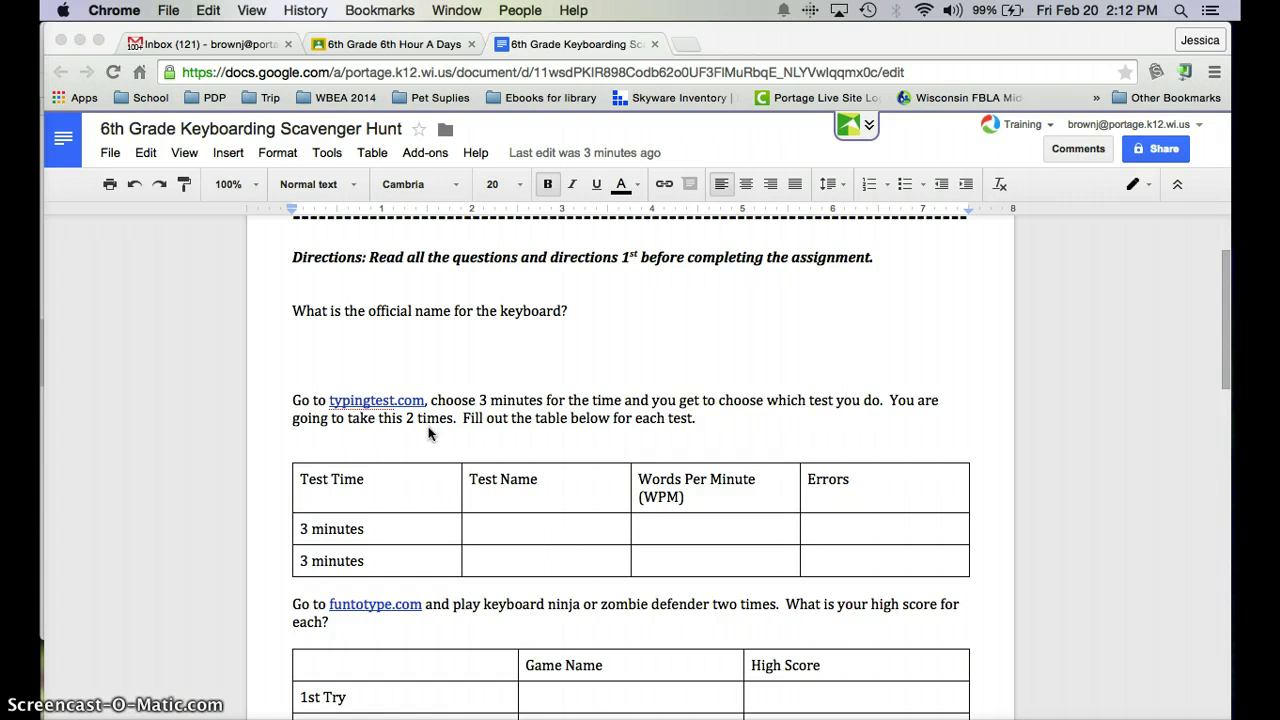
scroll(428, 426, "down", 3)
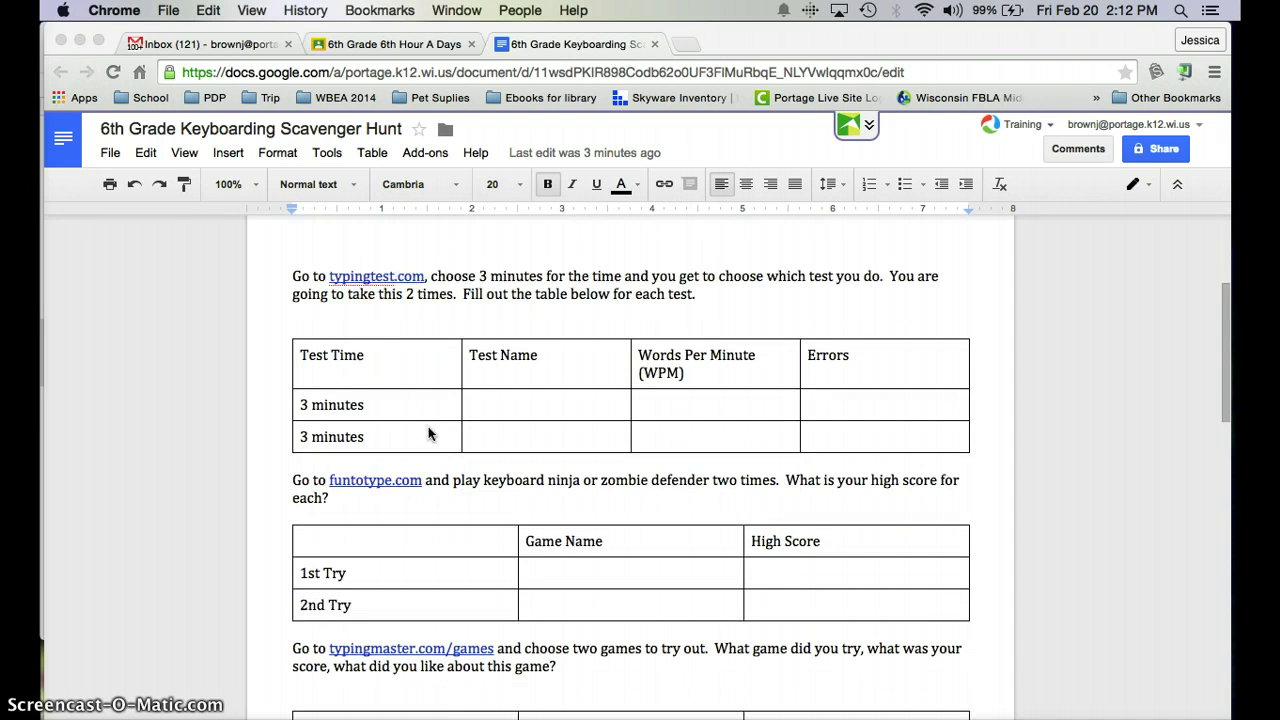
left_click(360, 280)
- Open typingtest.com from the worksheet link and set the test to English, 3 minutes
left_click(383, 276)
left_click(412, 305)
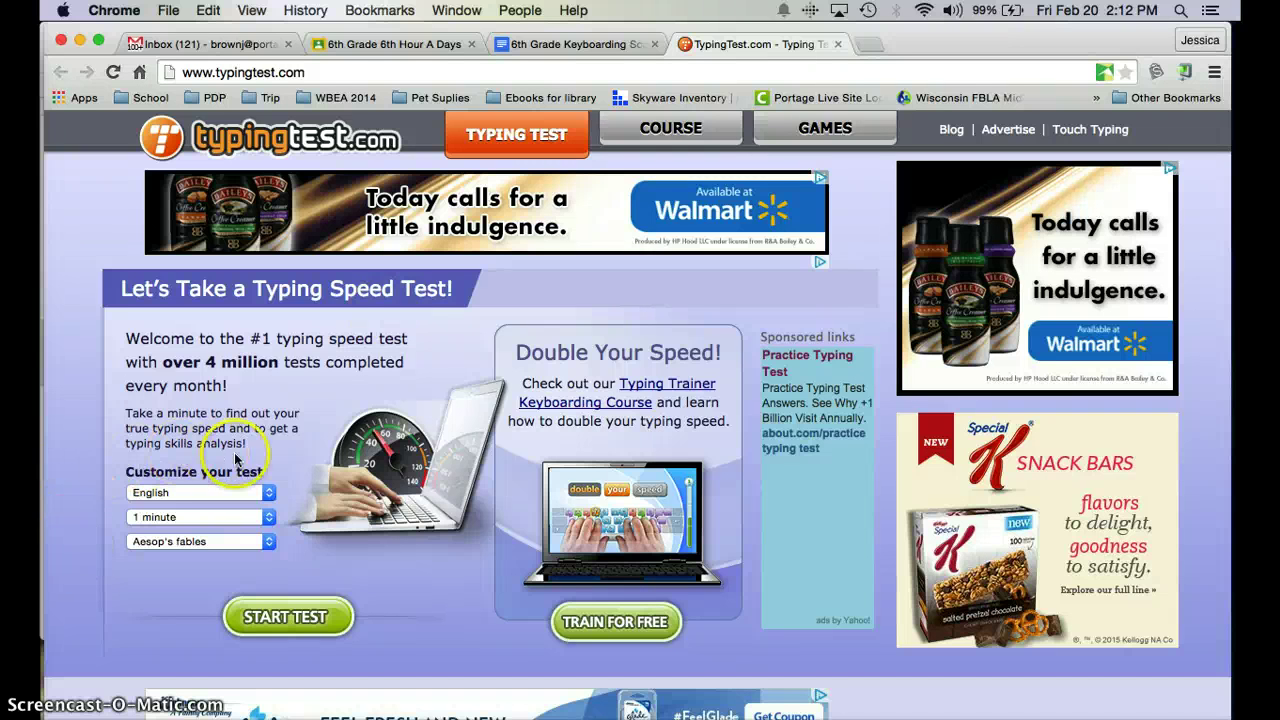
left_click(182, 494)
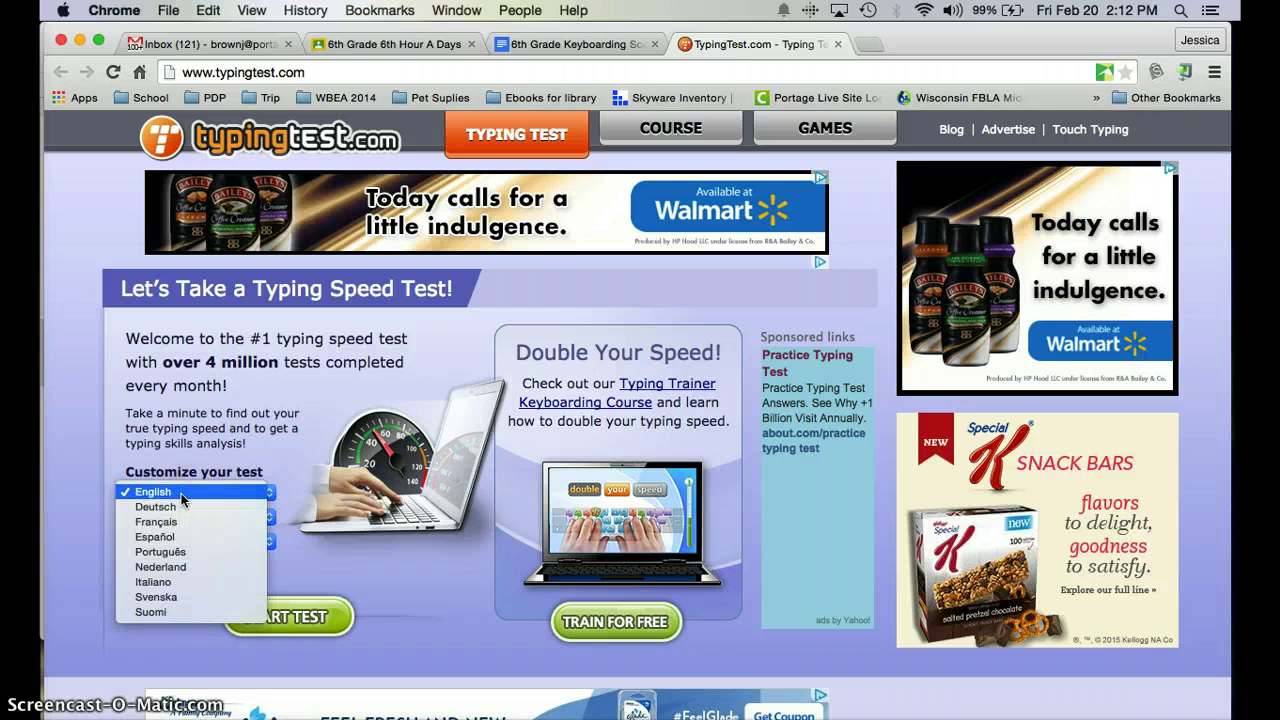
left_click(182, 496)
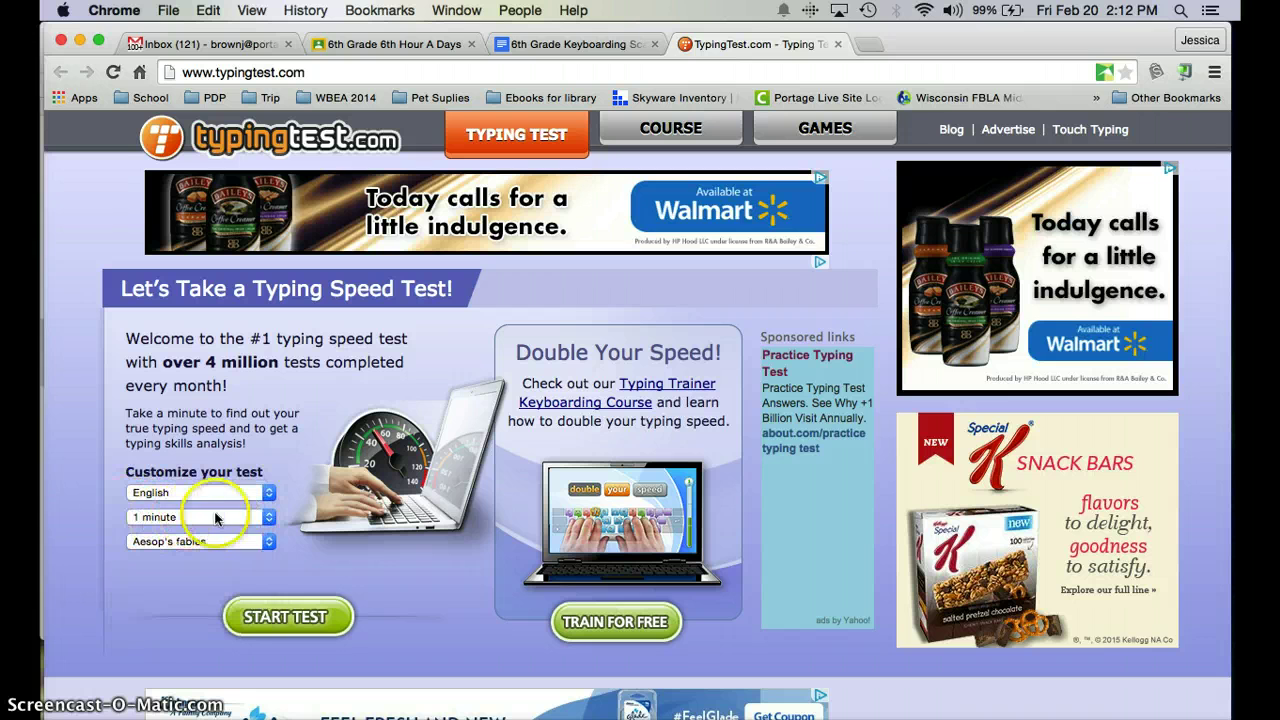
left_click(256, 520)
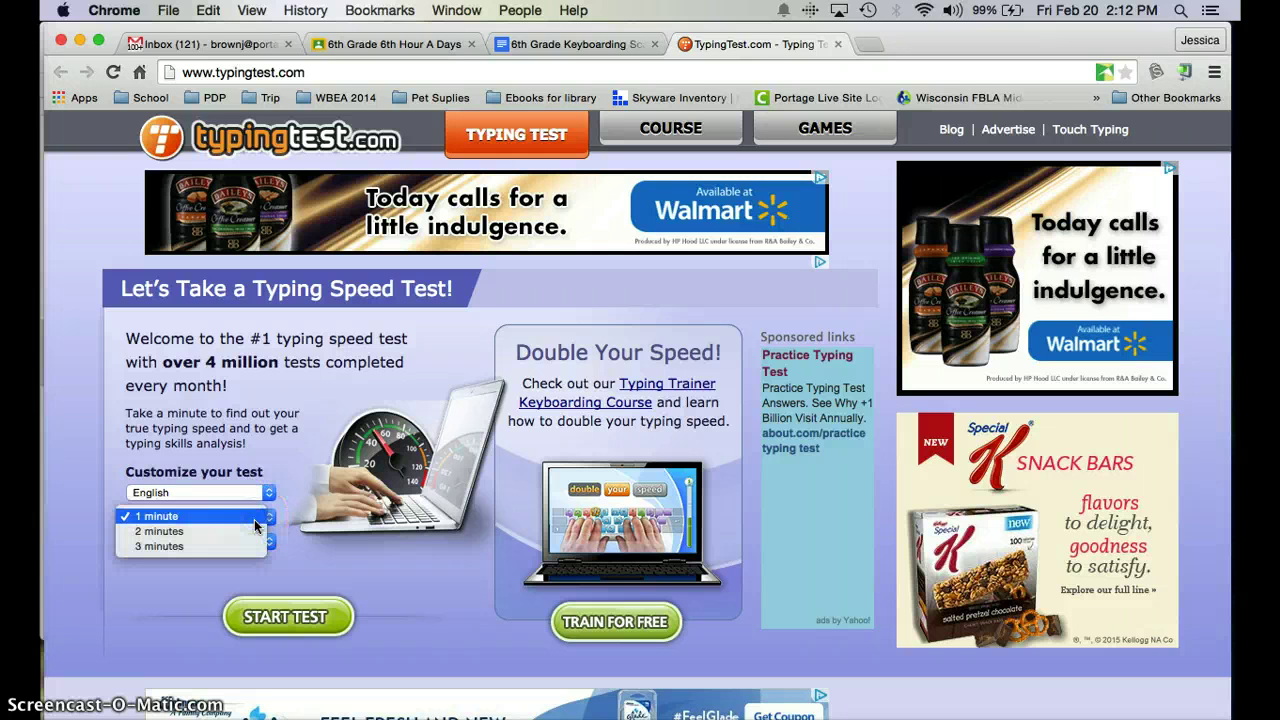
left_click(217, 543)
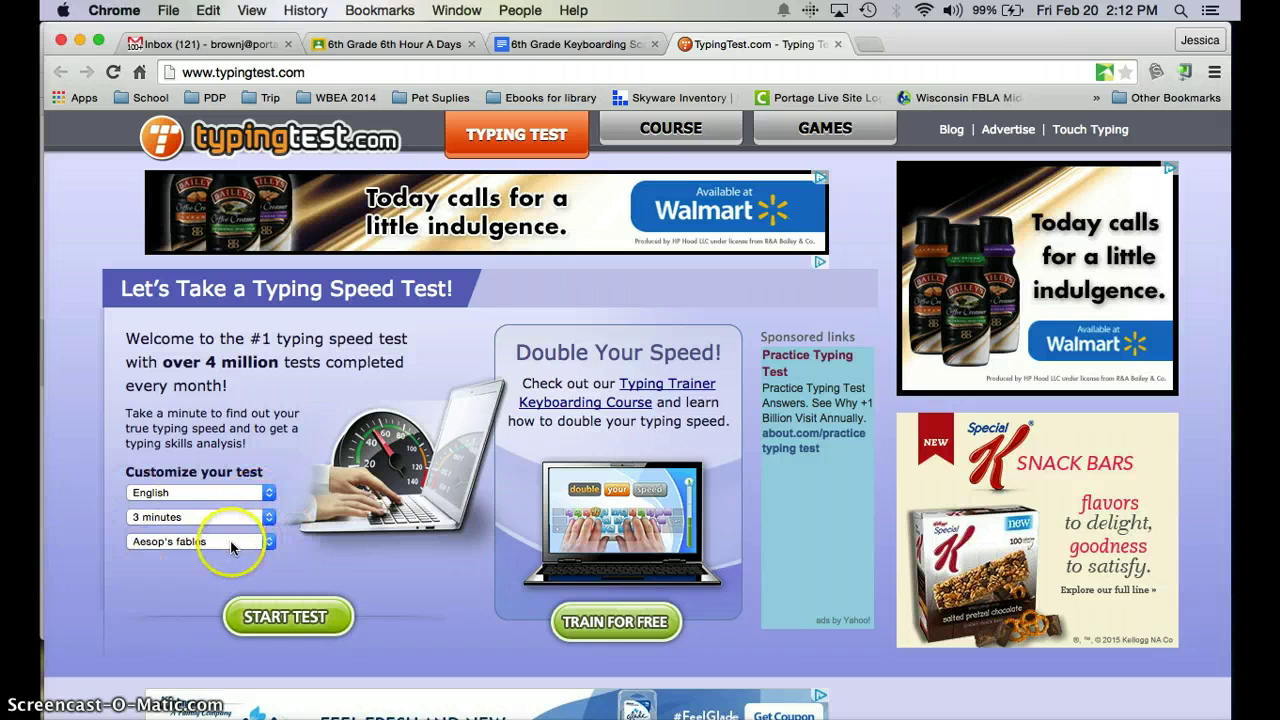
left_click(229, 542)
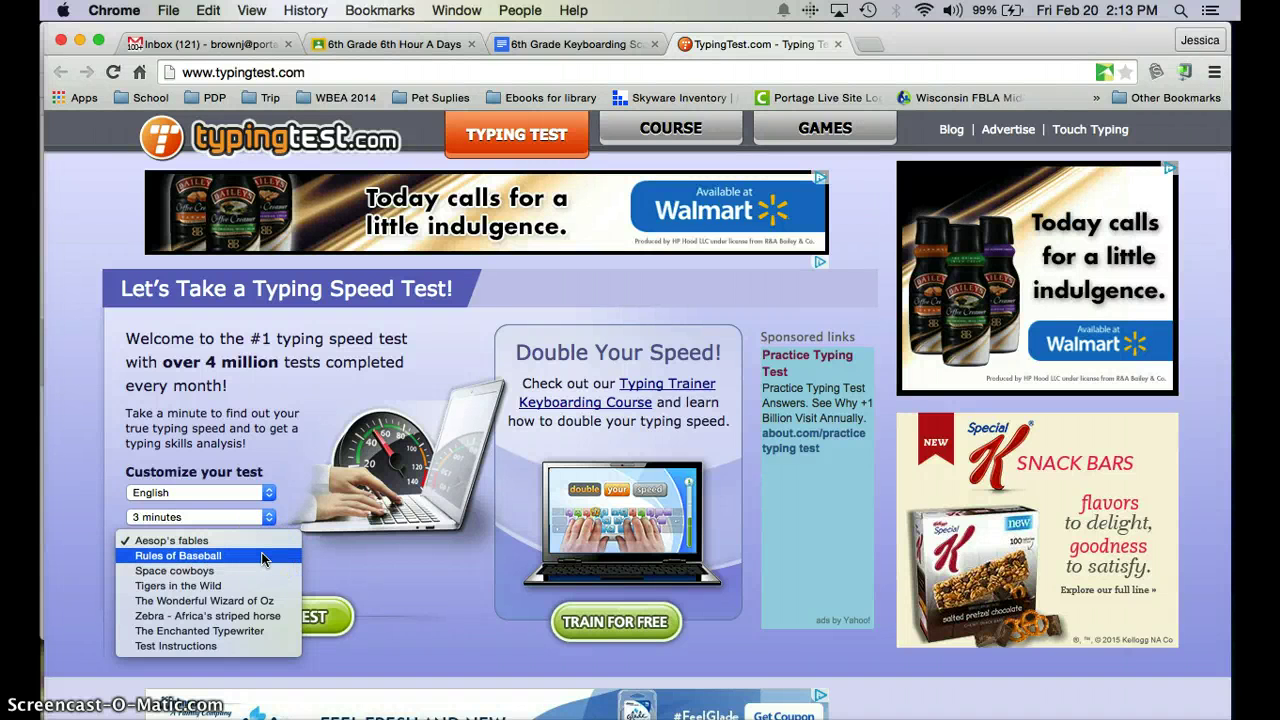
- Start a 3-minute test on The Wonderful Wizard of Oz, then return to the worksheet
left_click(274, 601)
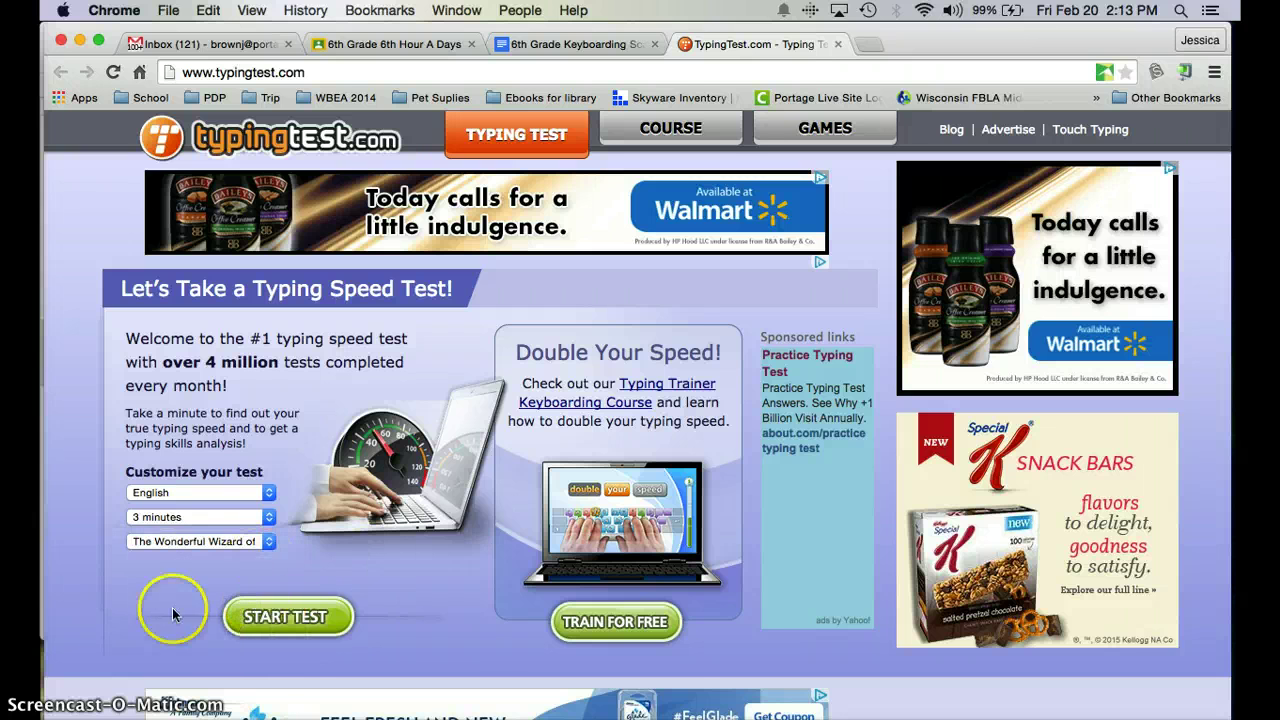
left_click(280, 617)
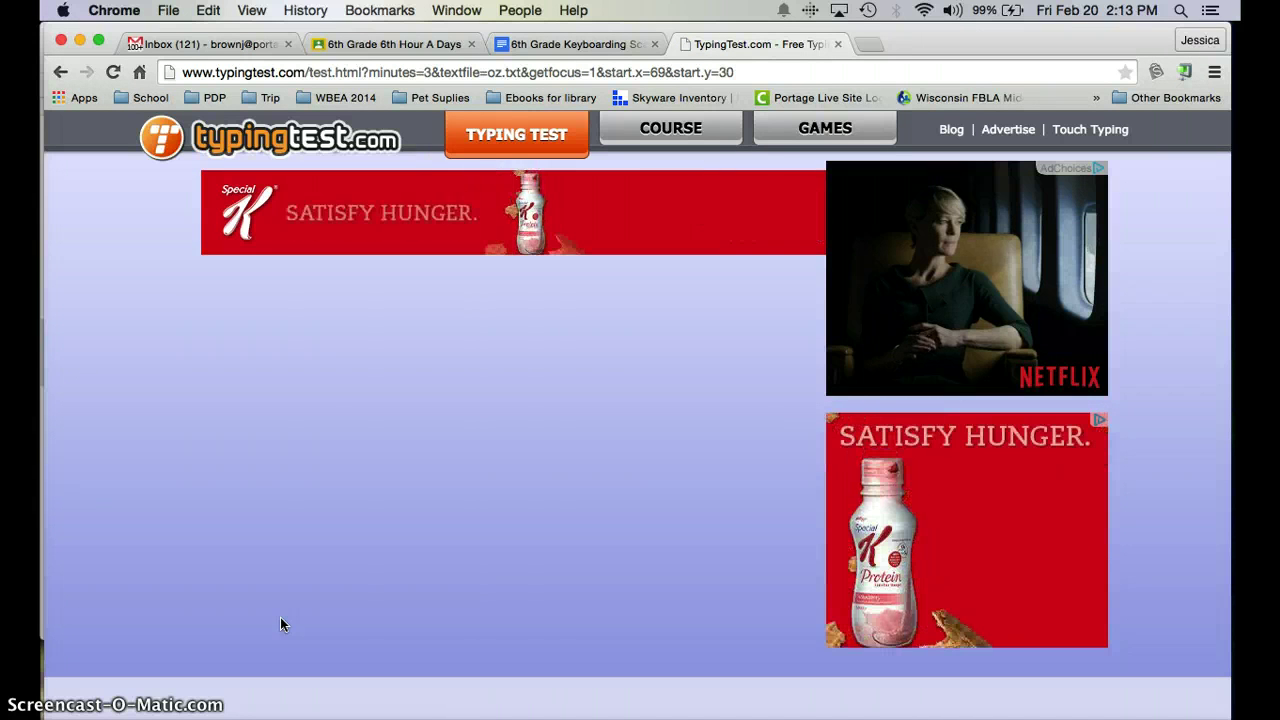
left_click(566, 46)
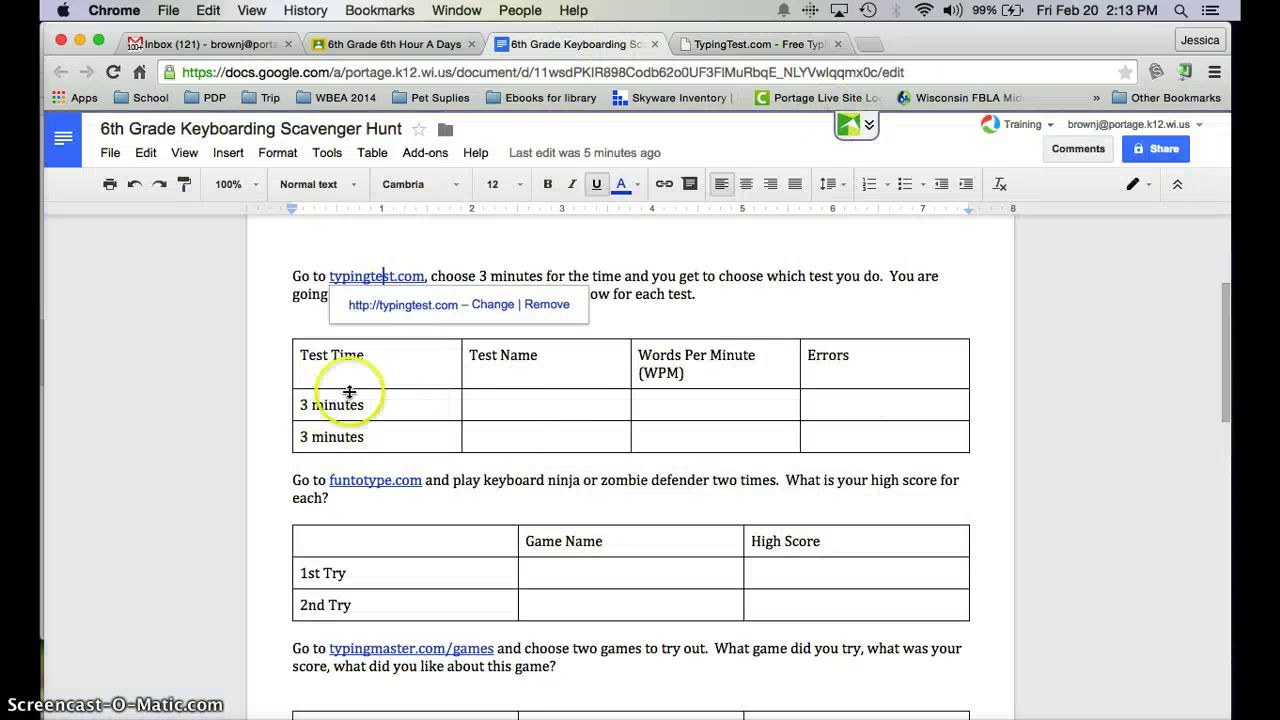
left_click(517, 409)
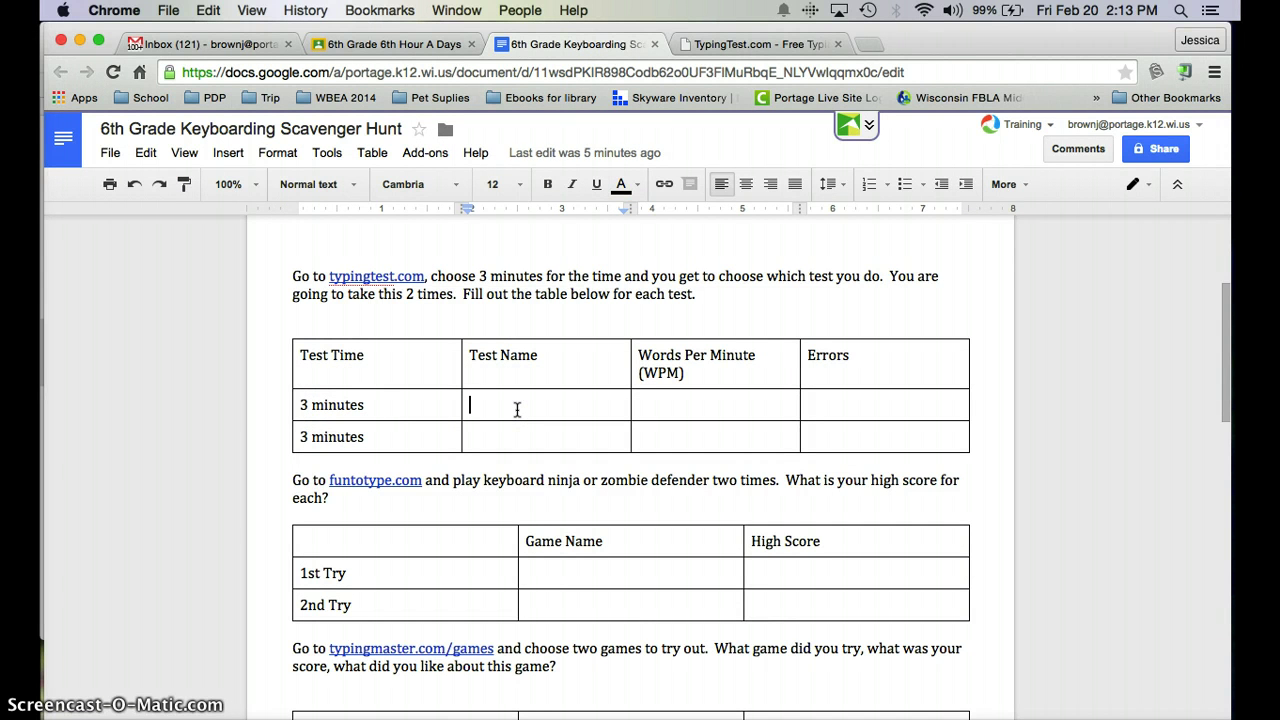
type("0")
type("z")
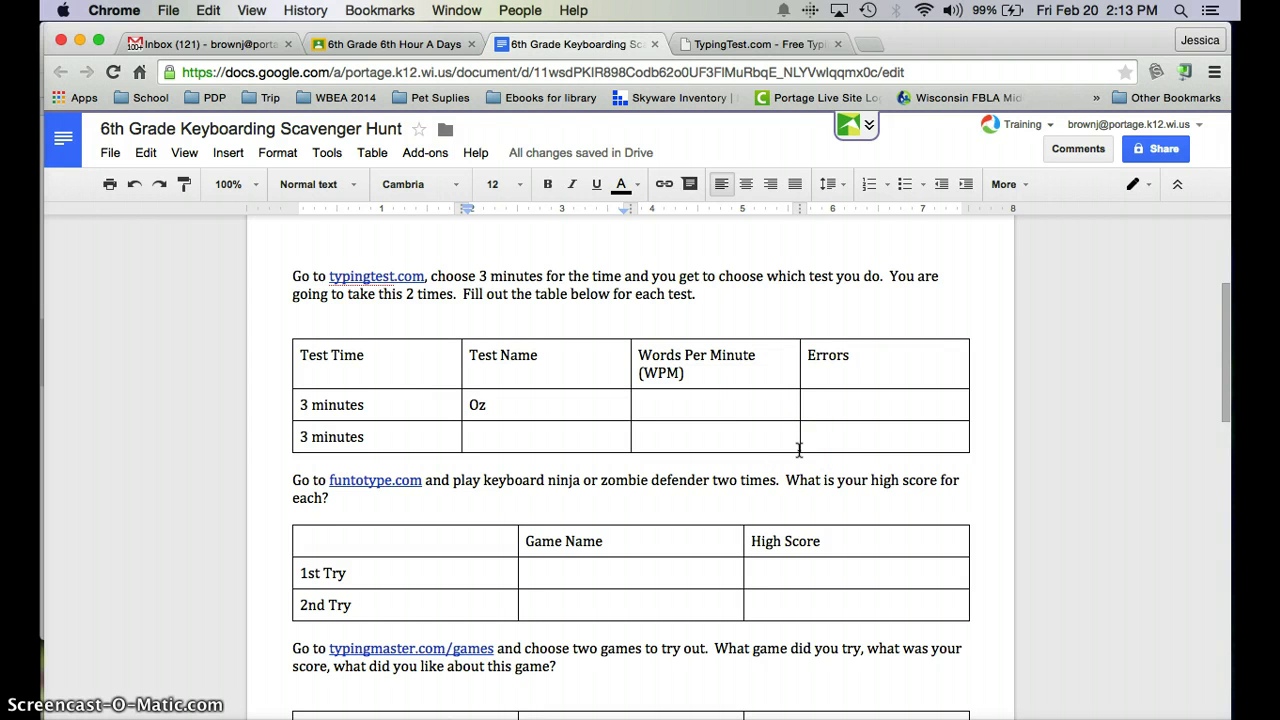
key("BackSpace")
key("BackSpace")
scroll(466, 408, "down", 4)
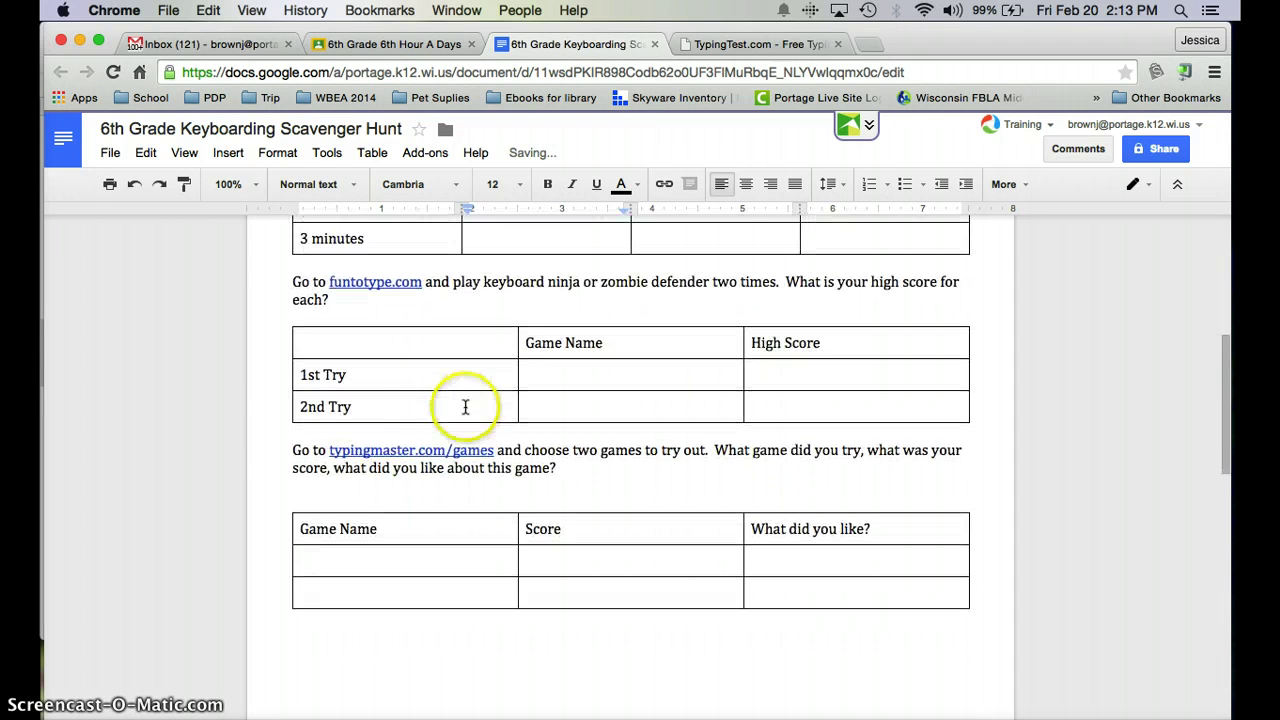
- Follow the worksheet's funtotype.com link and scroll through its typing games list
left_click(355, 282)
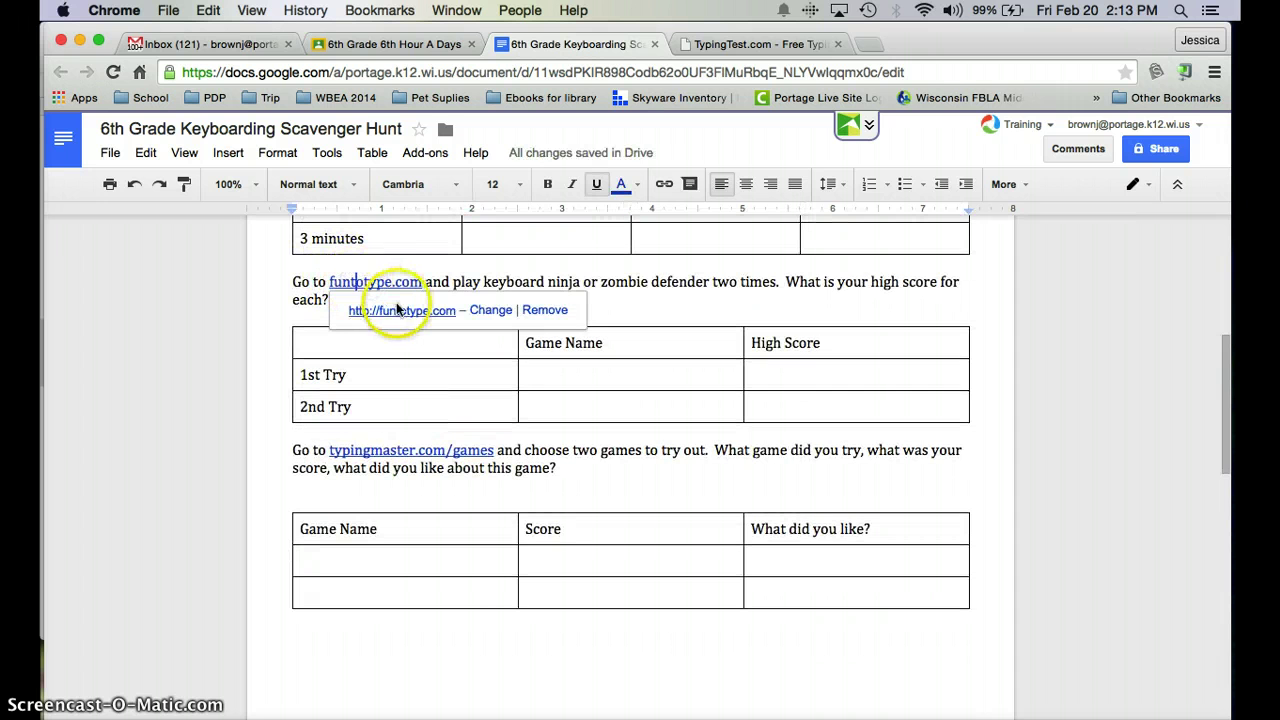
left_click(397, 310)
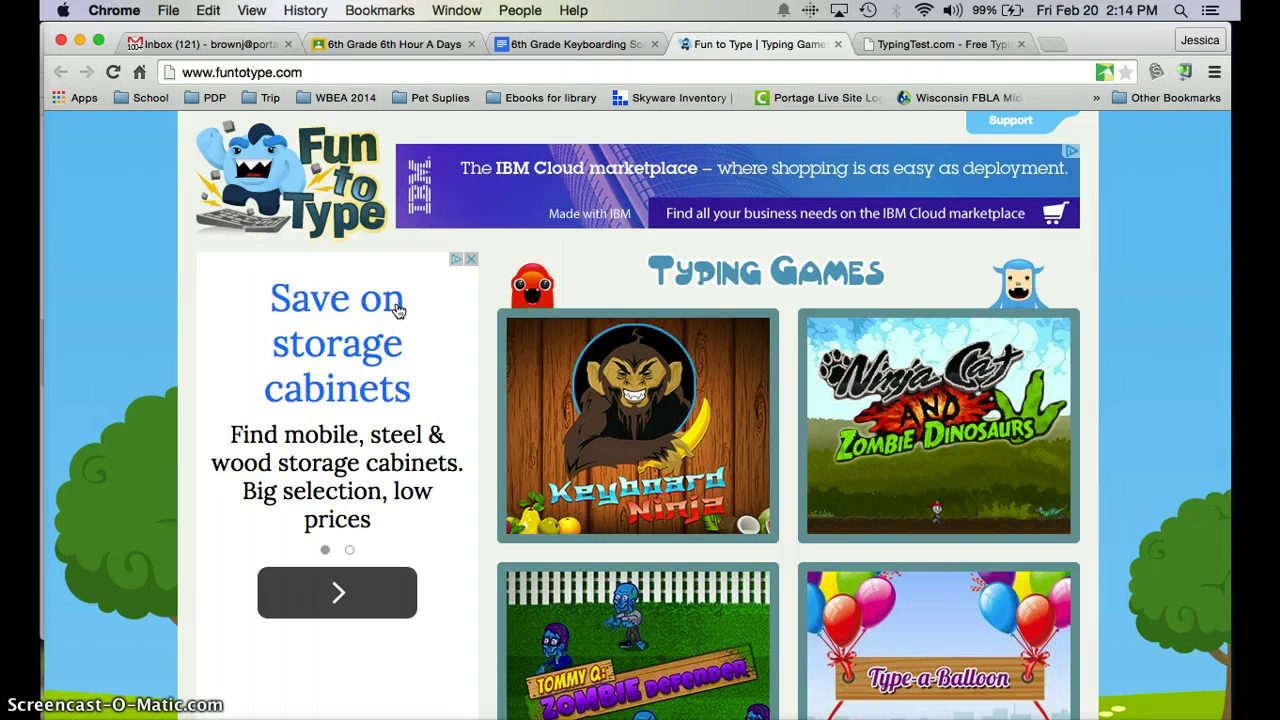
scroll(648, 388, "down", 3)
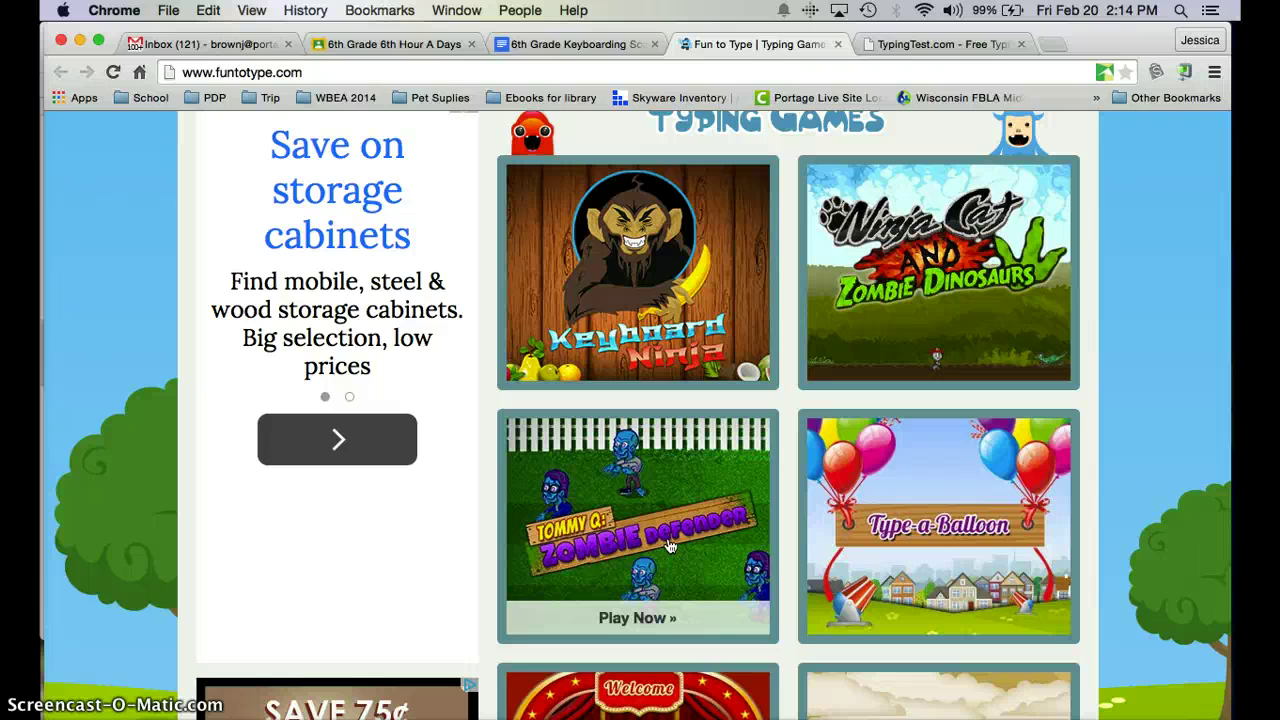
- Back in the worksheet, dismiss the funtotype.com preview and reveal the typingmaster.com/games link
left_click(937, 44)
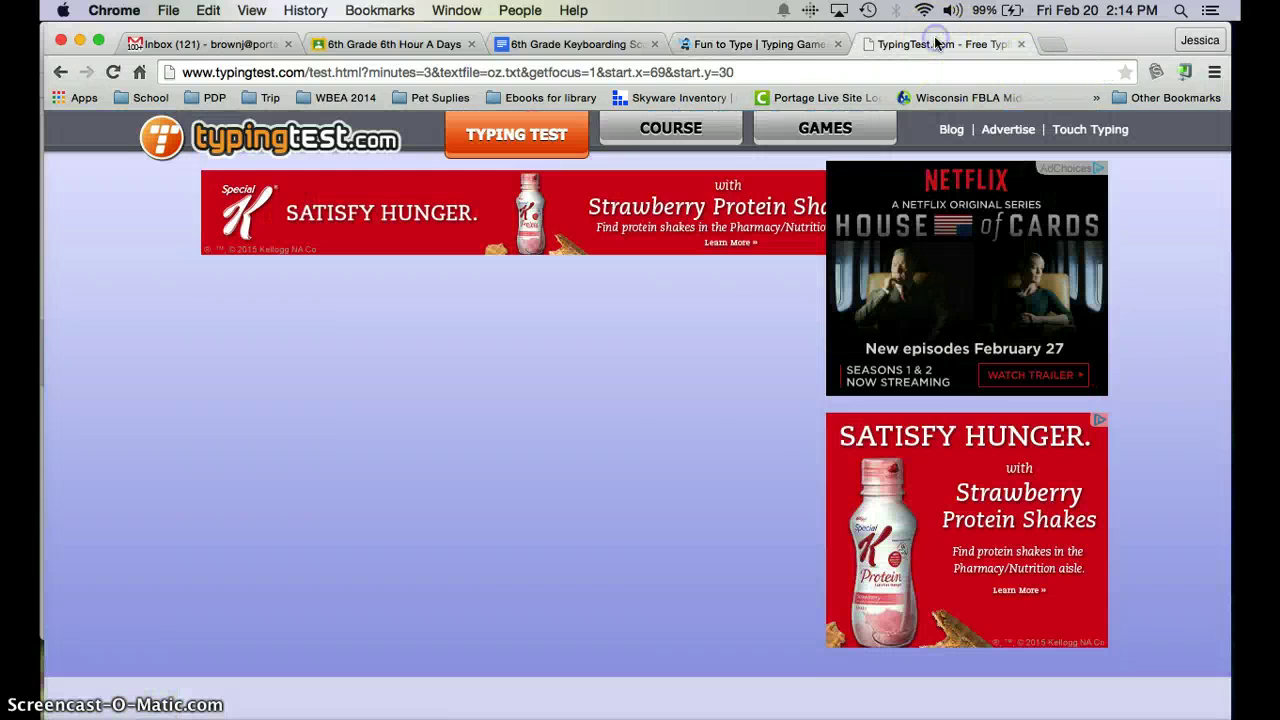
left_click(535, 44)
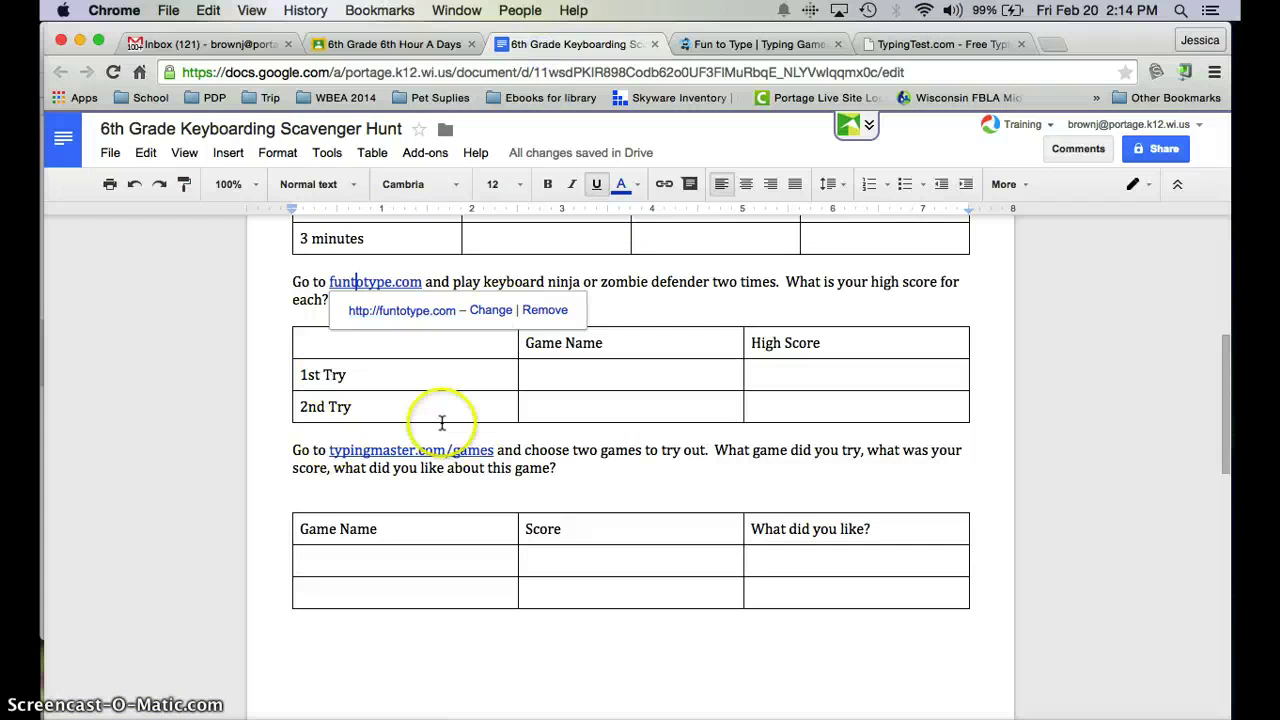
left_click(617, 373)
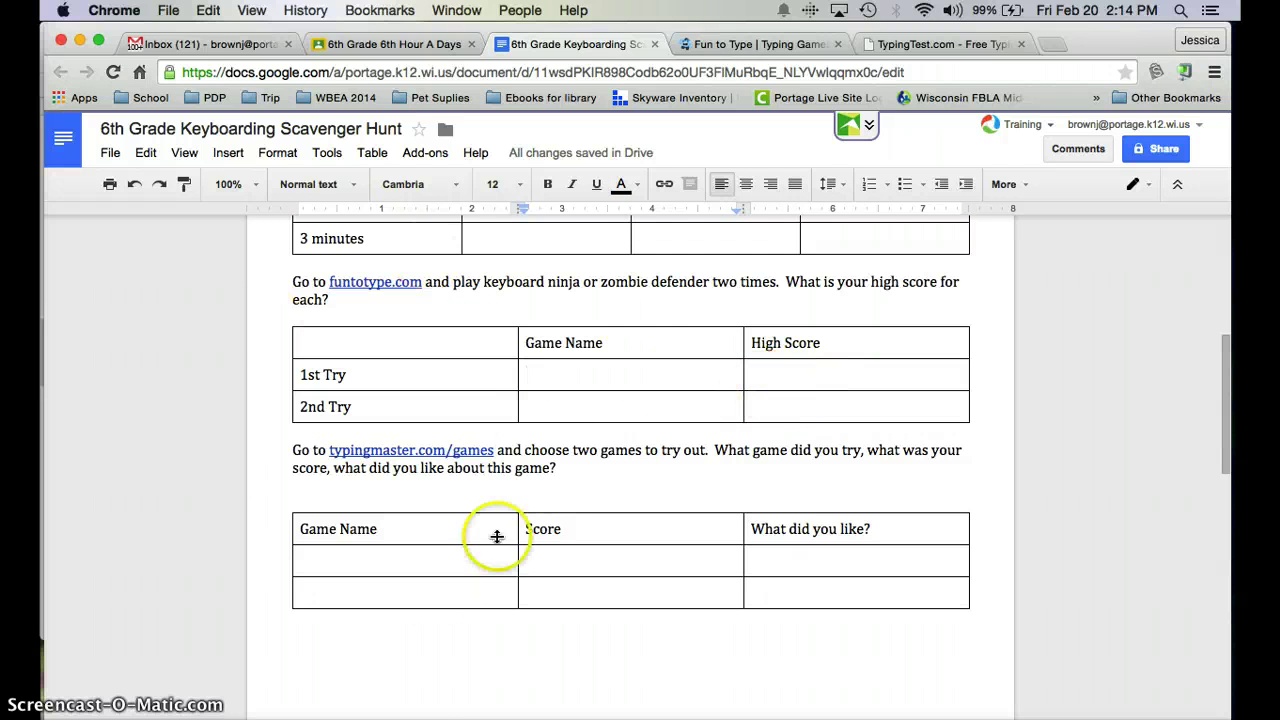
scroll(503, 512, "down", 5)
scroll(503, 510, "up", 2)
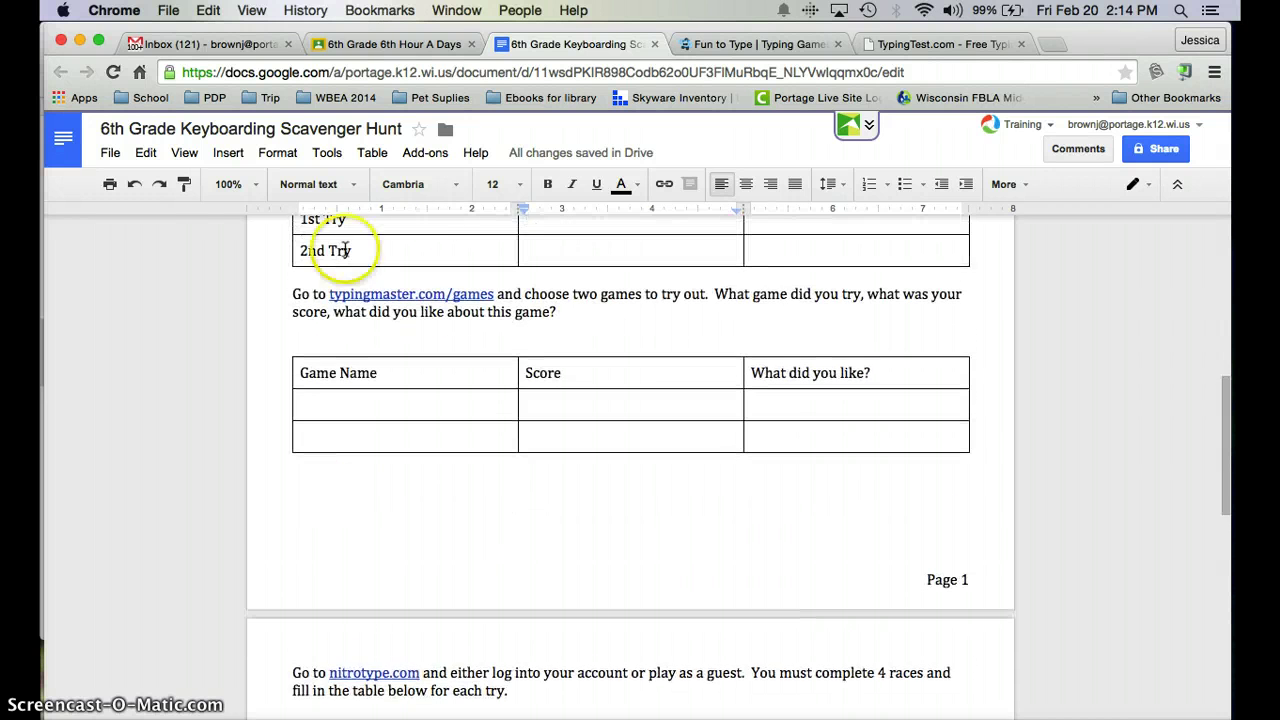
left_click(401, 293)
- Open typingmaster.com/games in a new tab and browse its popular games list
left_click(437, 321)
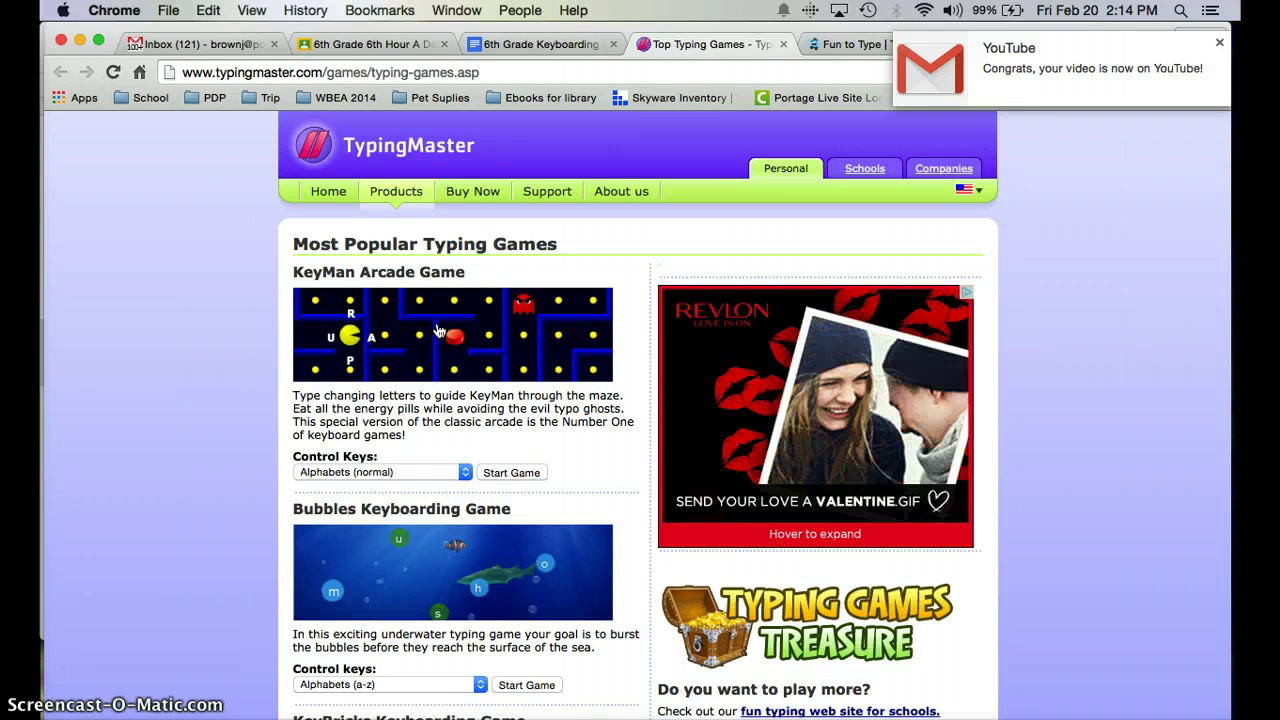
scroll(437, 330, "down", 5)
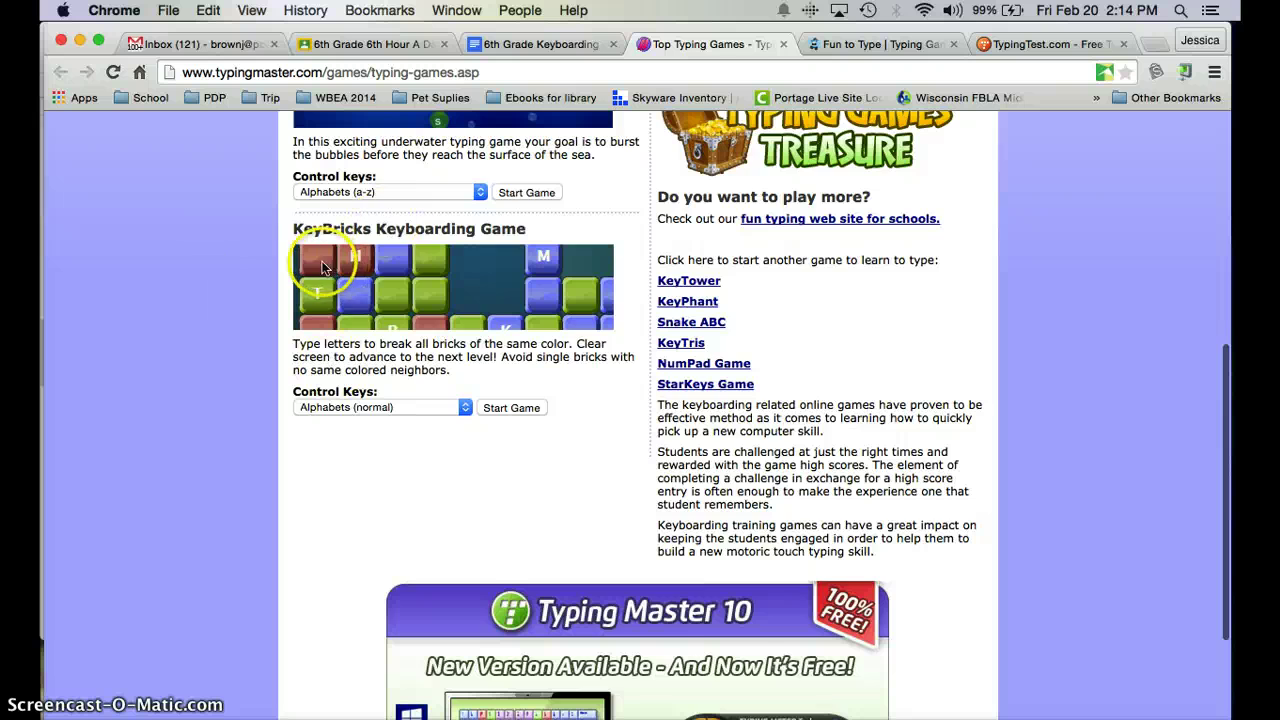
scroll(223, 366, "down", 3)
scroll(223, 366, "up", 8)
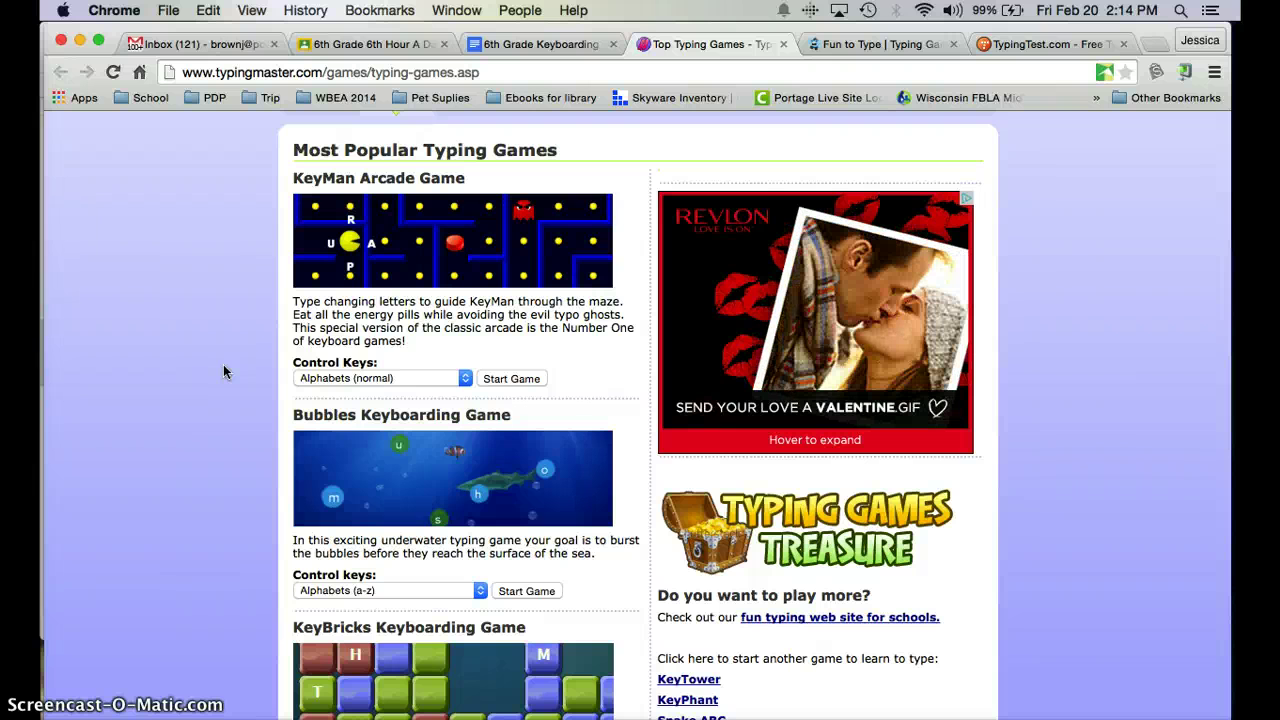
- Return to the worksheet and click into the first two empty Game Name cells
left_click(551, 42)
left_click(451, 410)
left_click(471, 439)
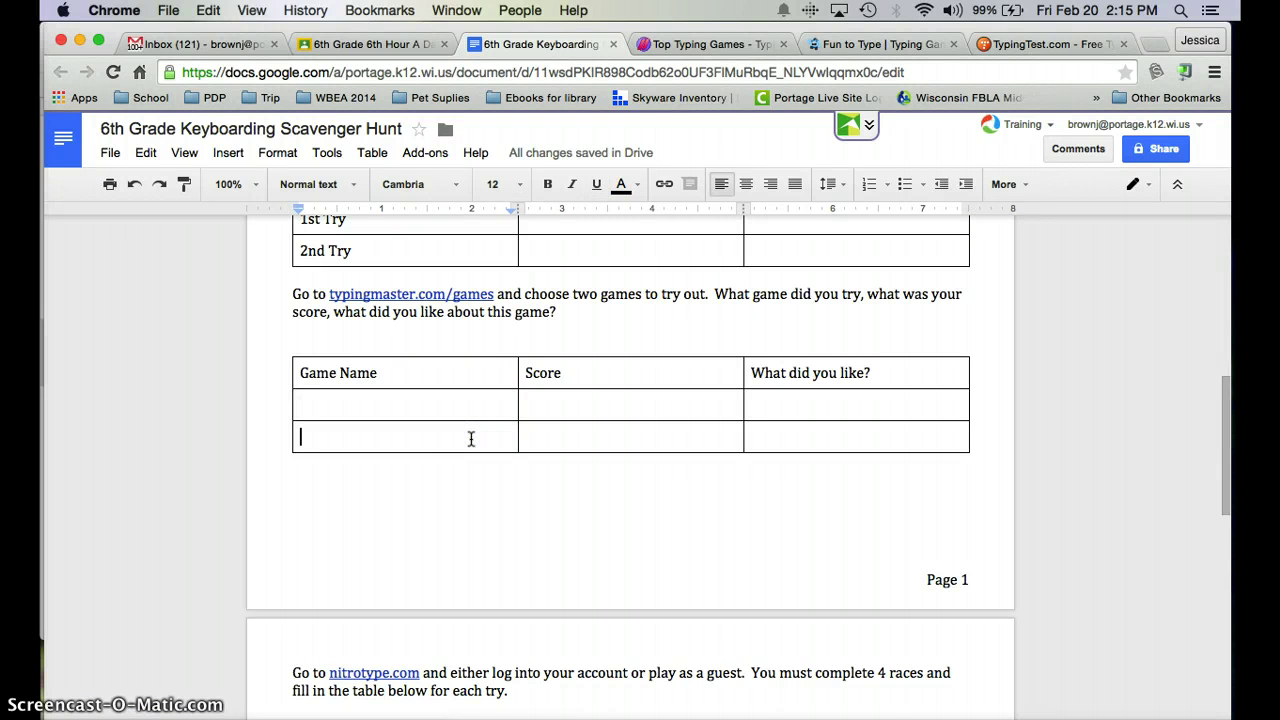
- Scroll to the nitrotype.com question and open the Nitro Type site from its link
scroll(471, 439, "down", 8)
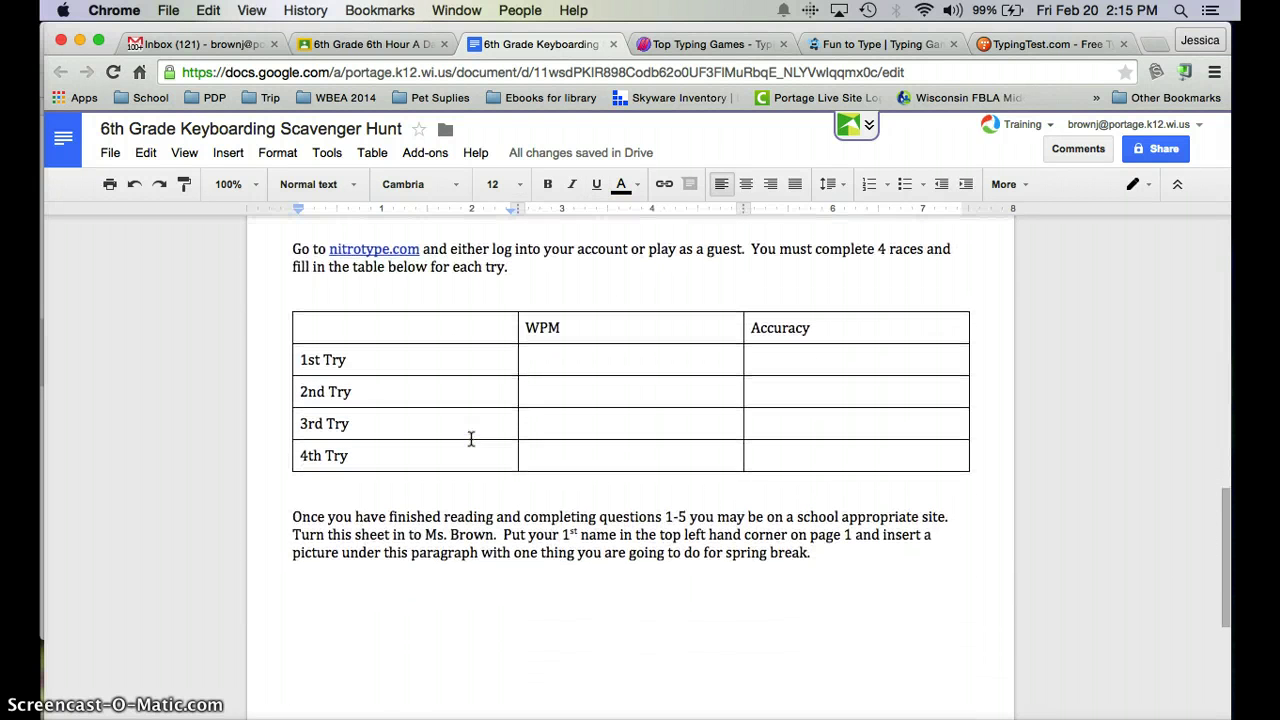
left_click(368, 249)
left_click(400, 277)
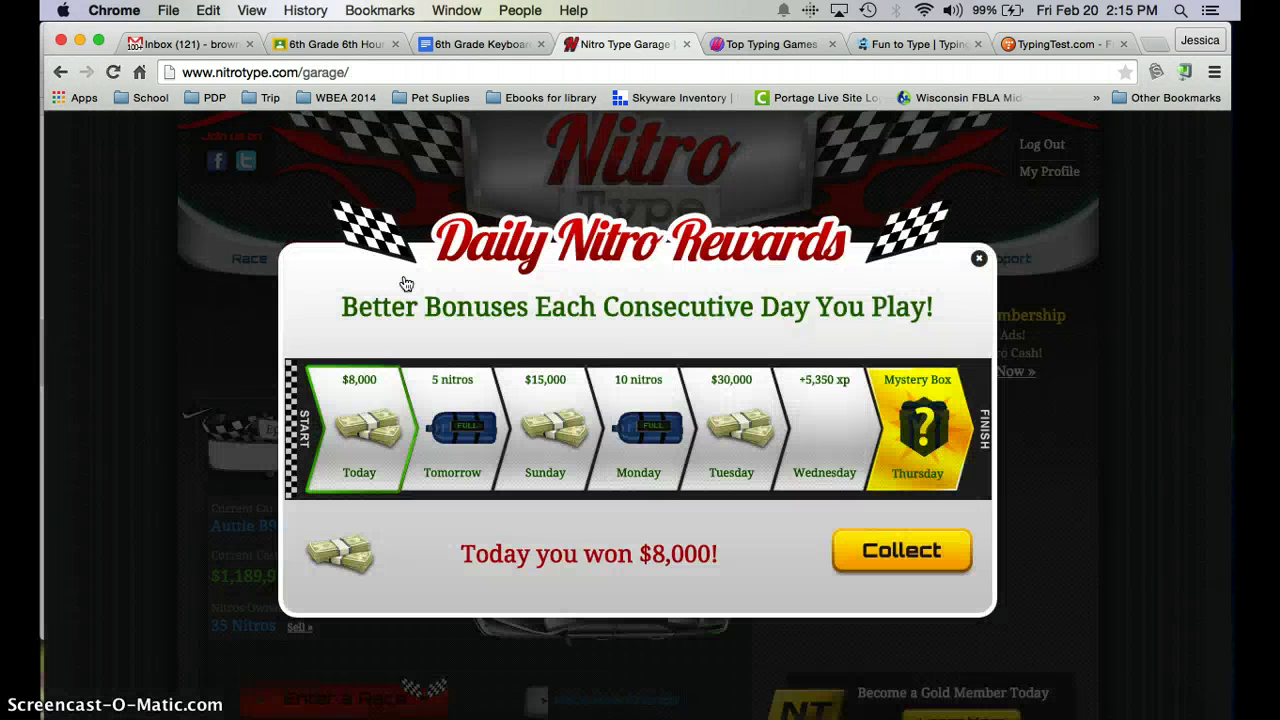
- Collect the $8,000 daily Nitro Type reward, log out, bring up Sign Up, then return to the worksheet
left_click(890, 557)
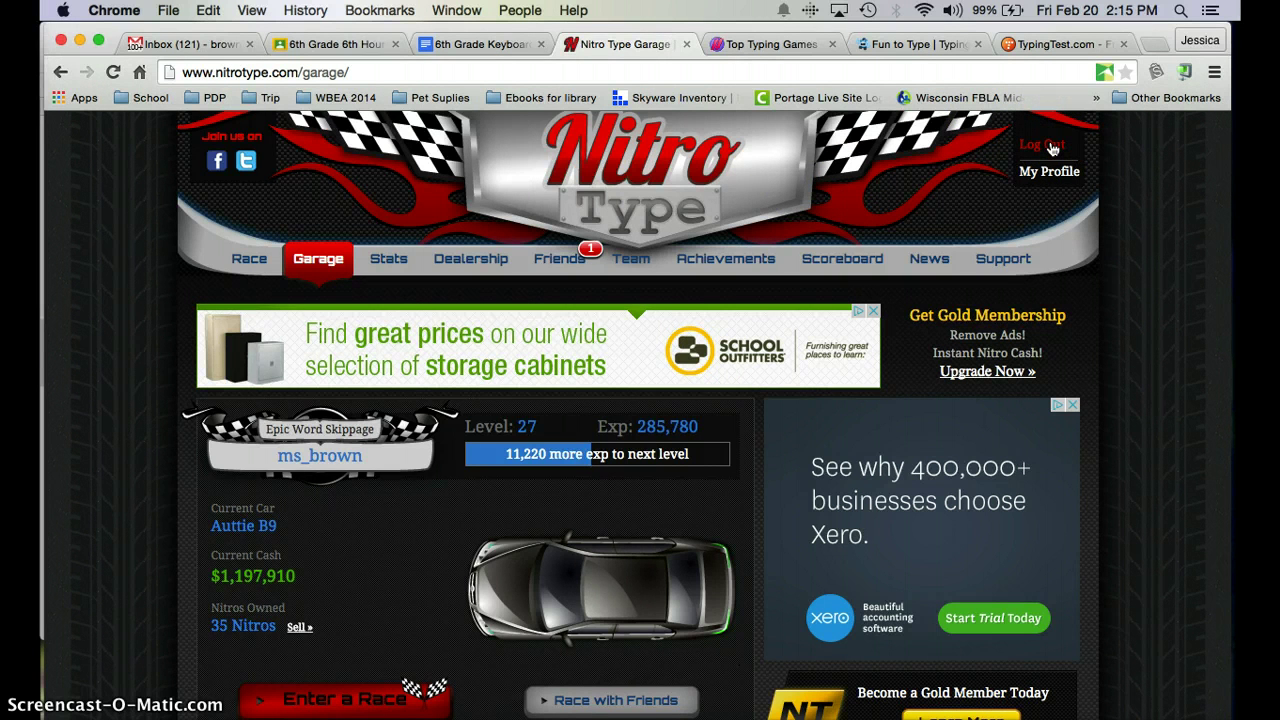
left_click(1050, 146)
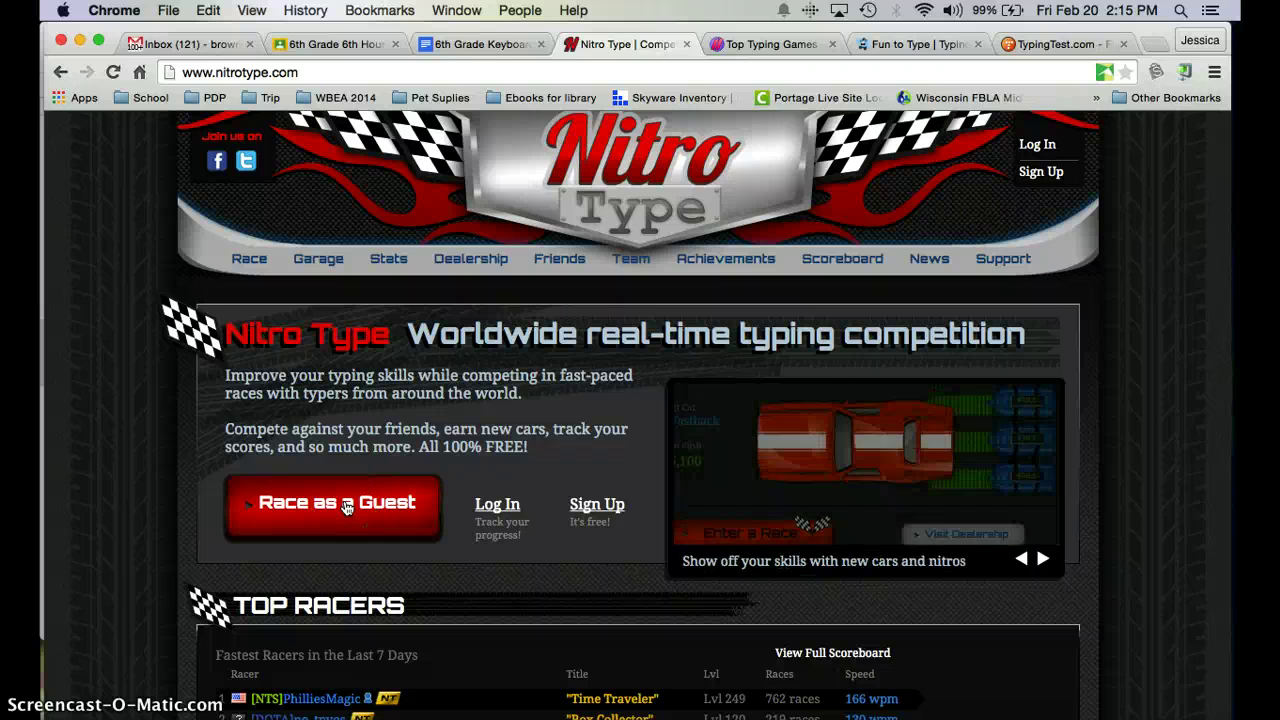
left_click(1053, 178)
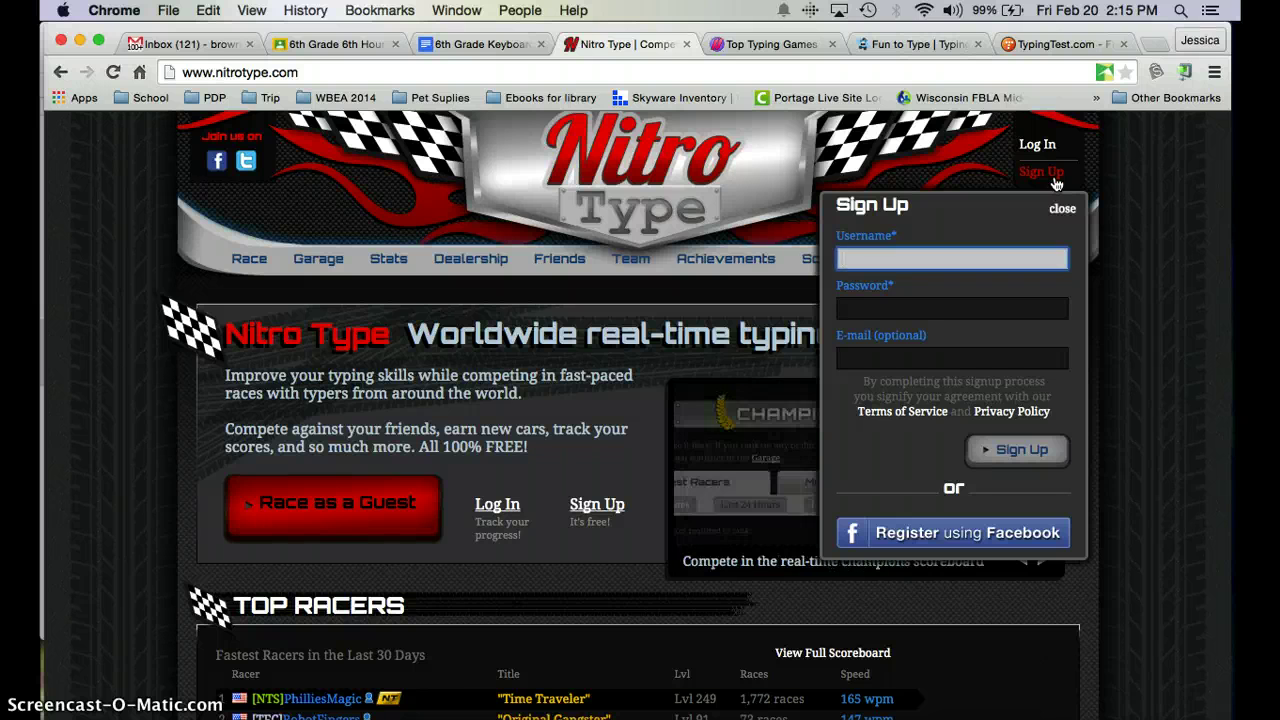
left_click(480, 44)
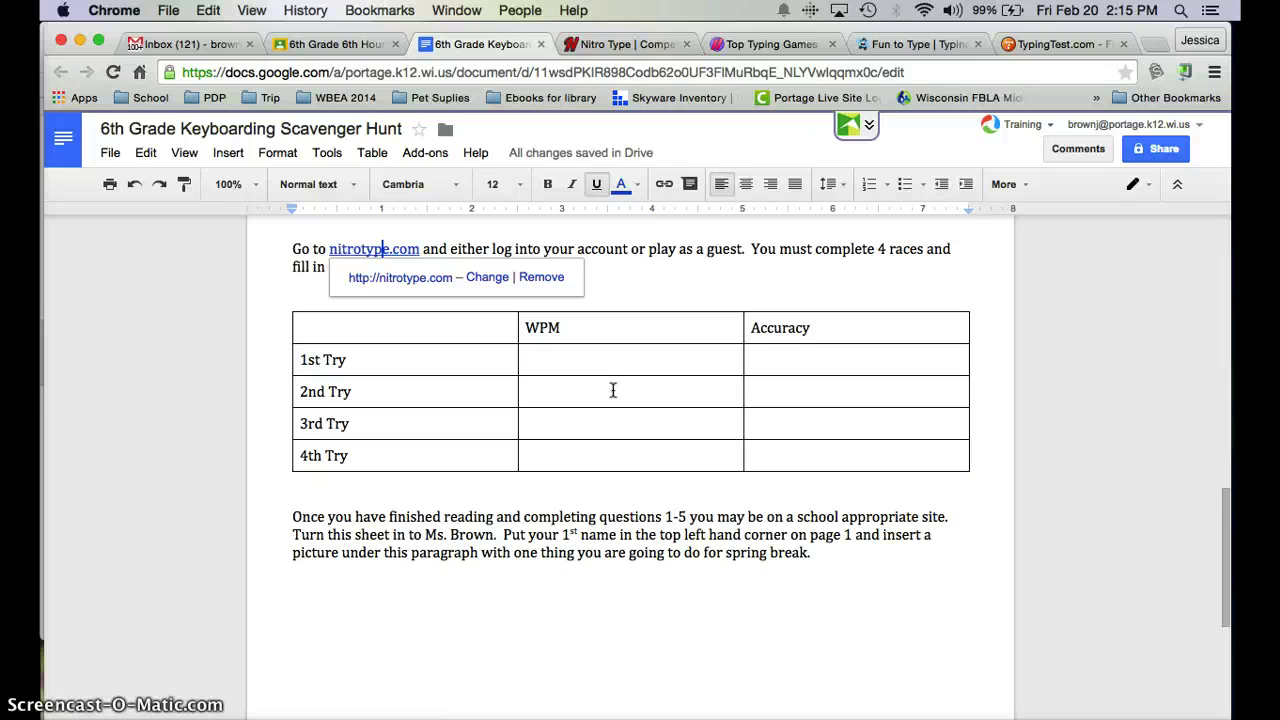
left_click(640, 645)
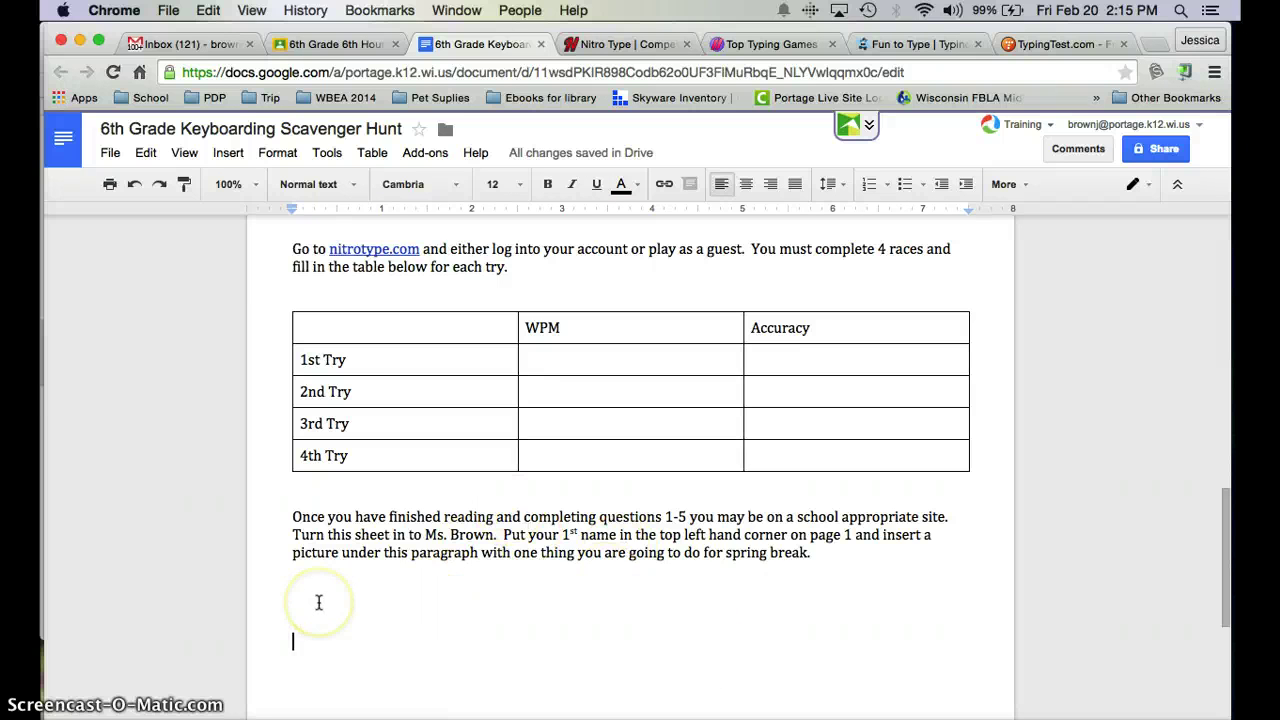
scroll(320, 600, "up", 10)
scroll(318, 601, "up", 8)
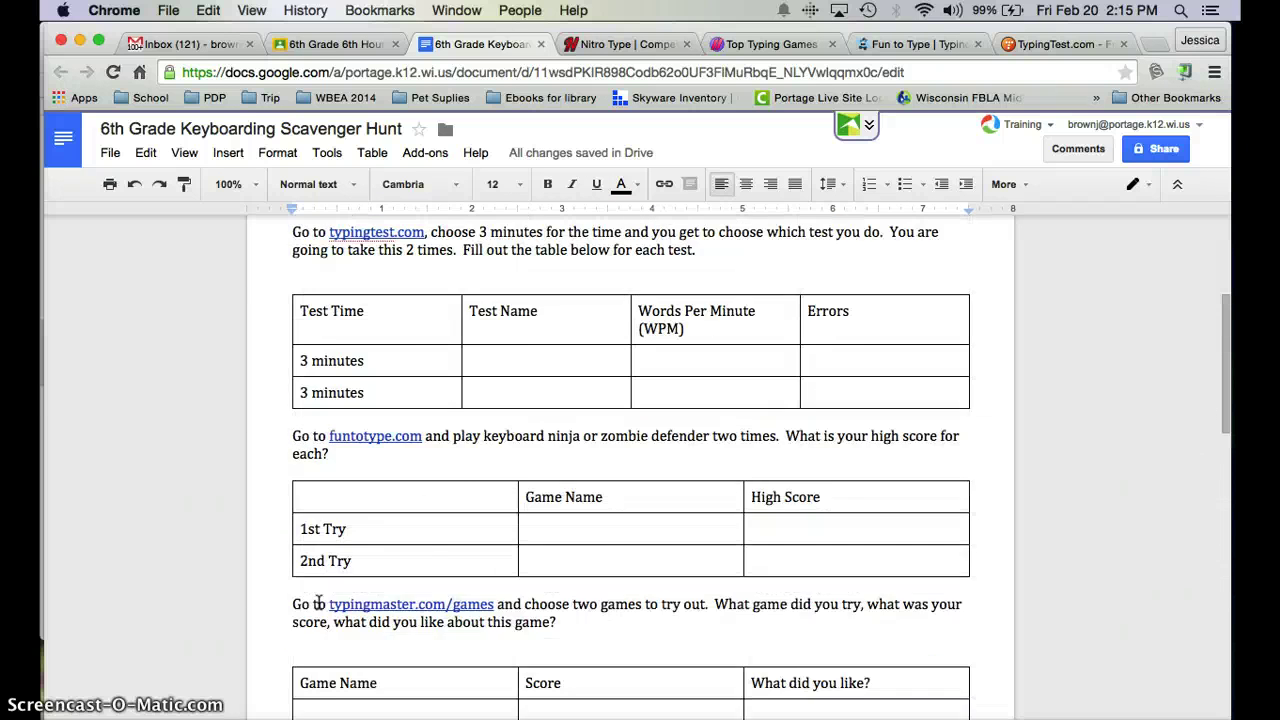
scroll(318, 601, "up", 2)
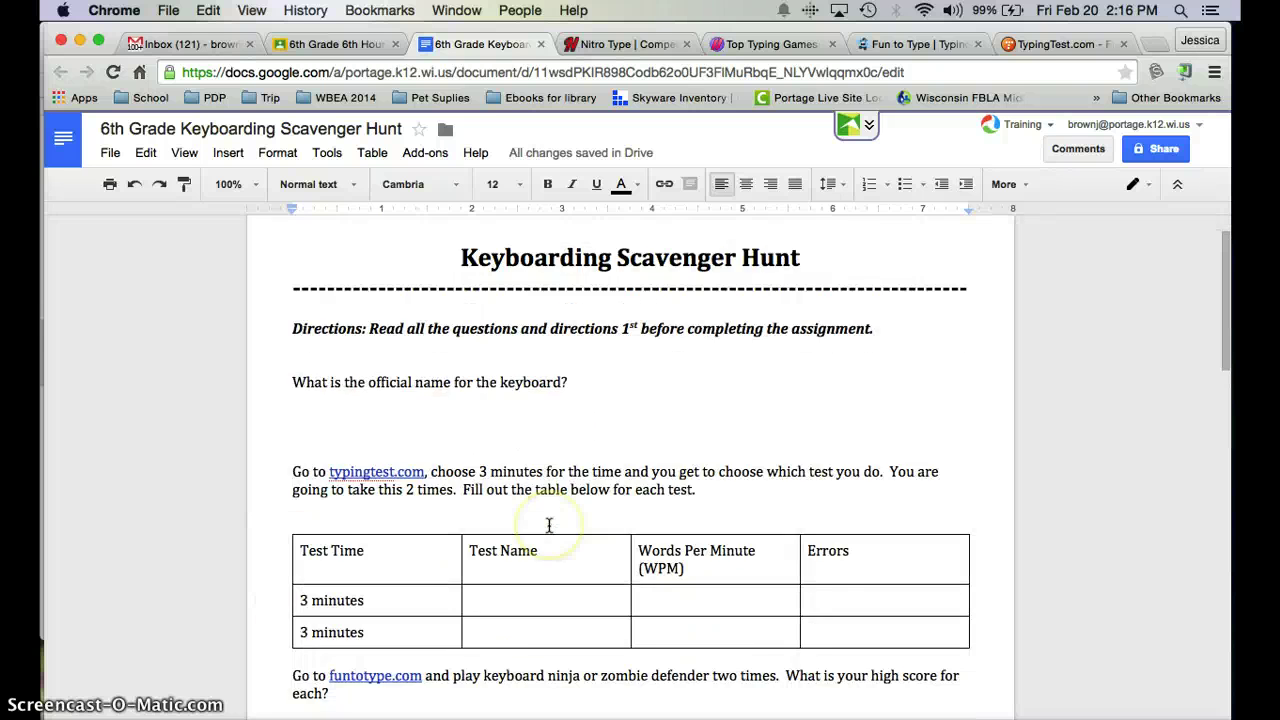
scroll(543, 528, "down", 5)
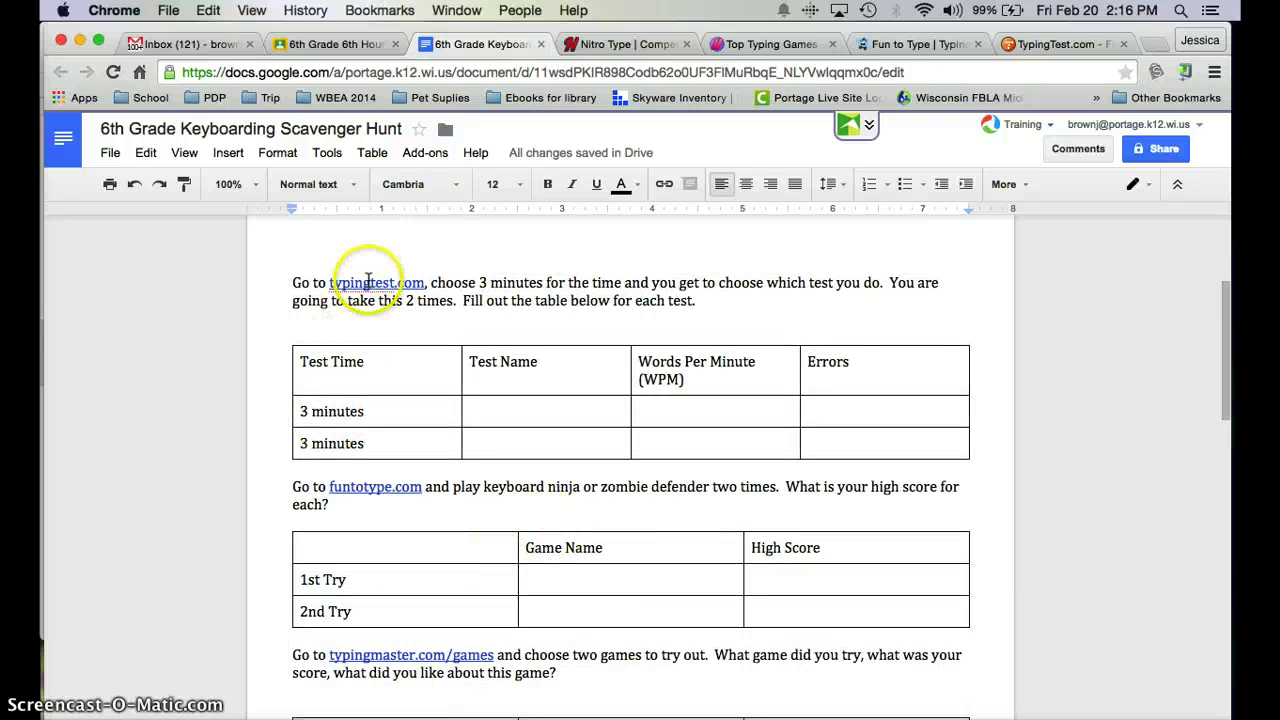